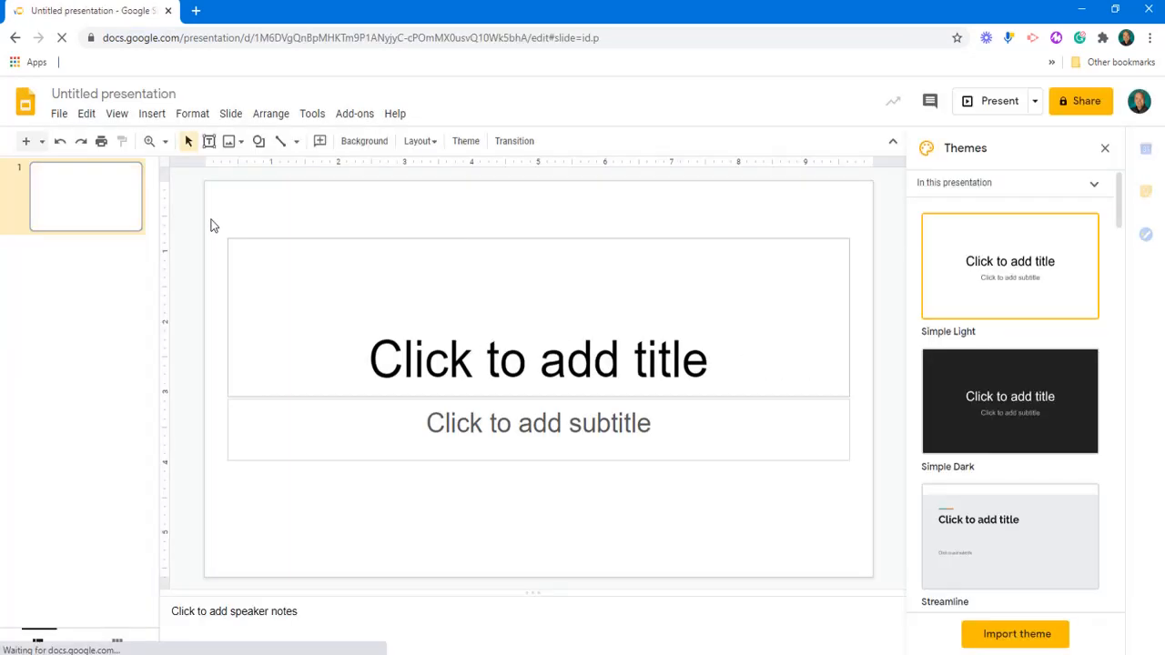
Step: Close the theme choices and set the presentation's page size to a custom 8.5 by 11 portrait format
left_click(1104, 147)
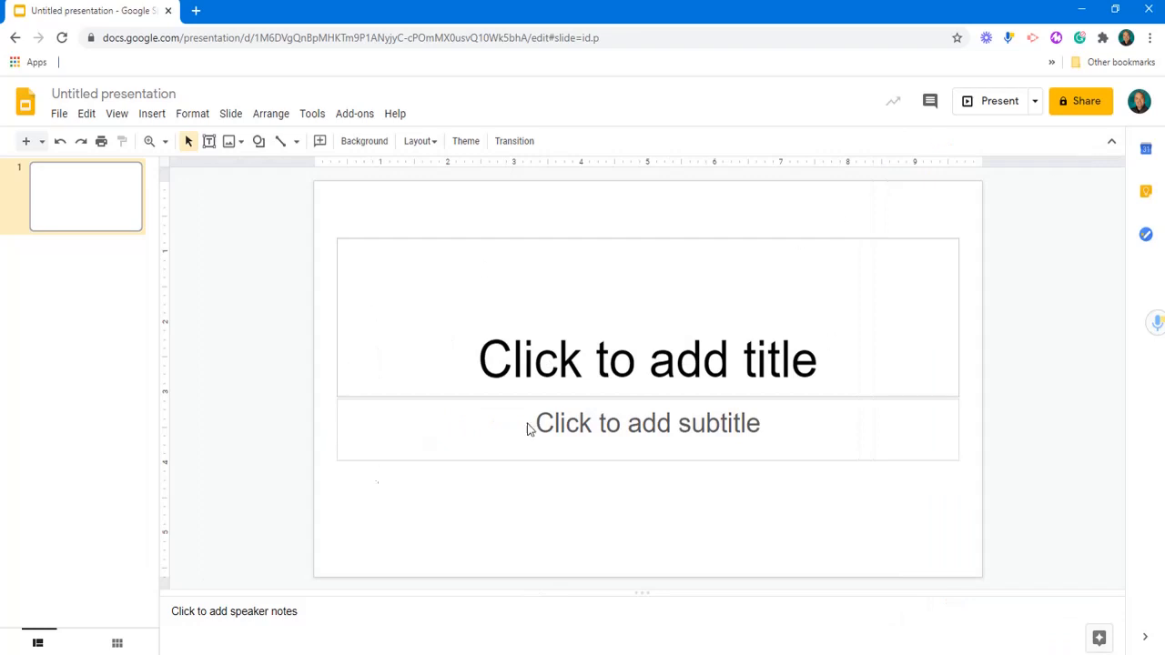
left_click(58, 116)
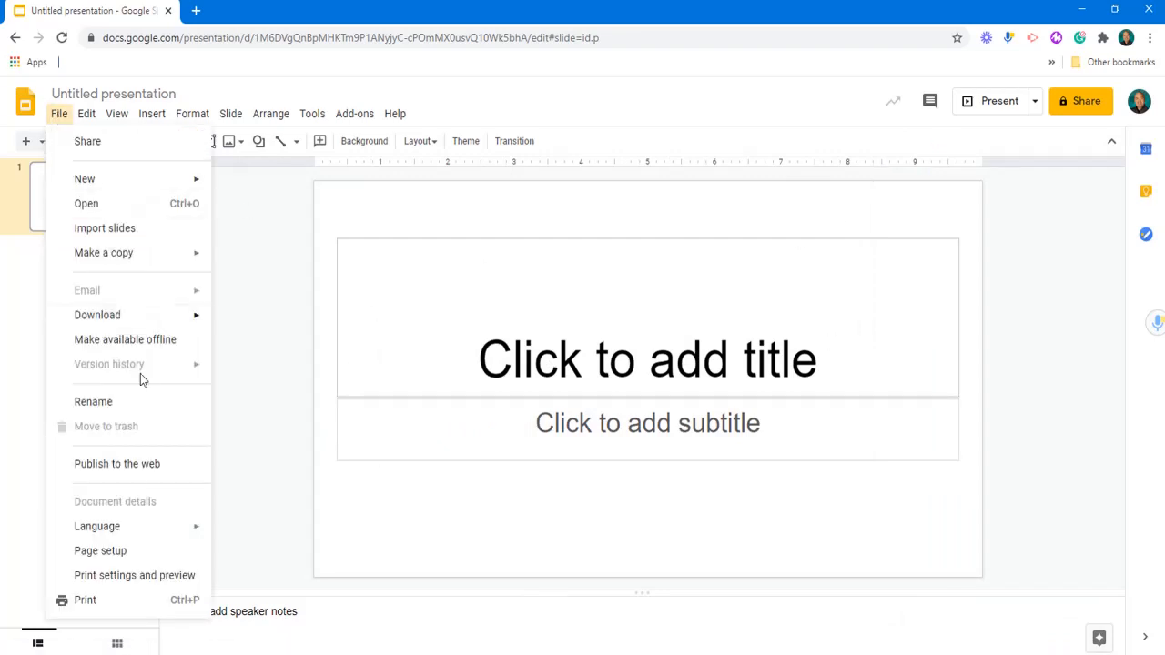
left_click(118, 552)
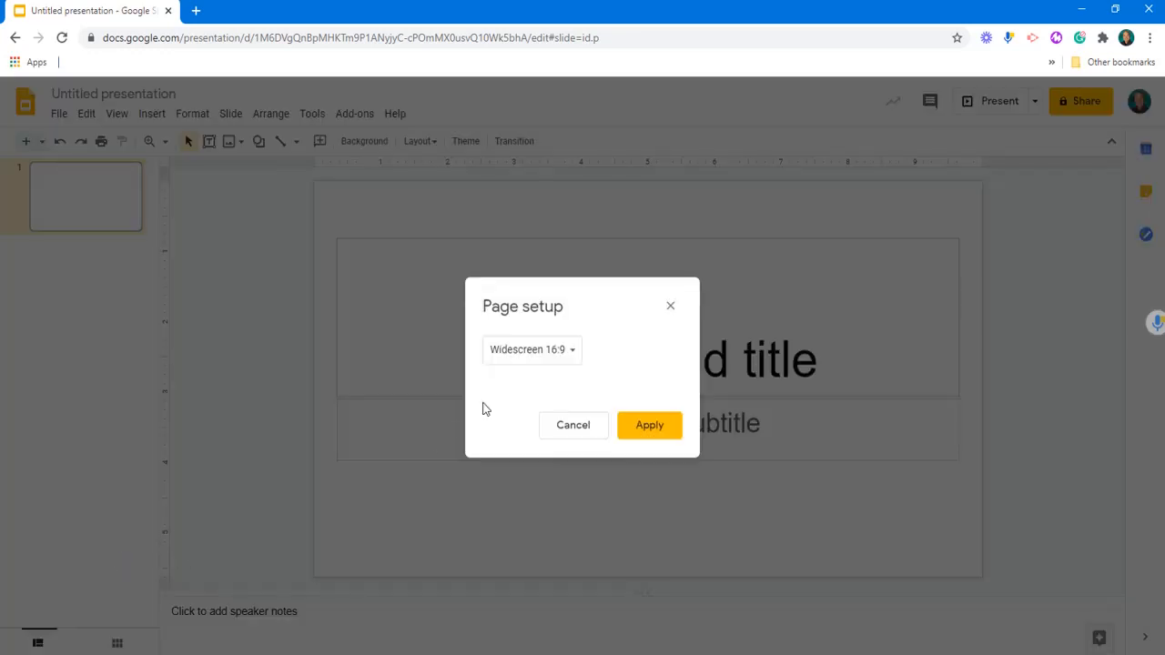
left_click(560, 349)
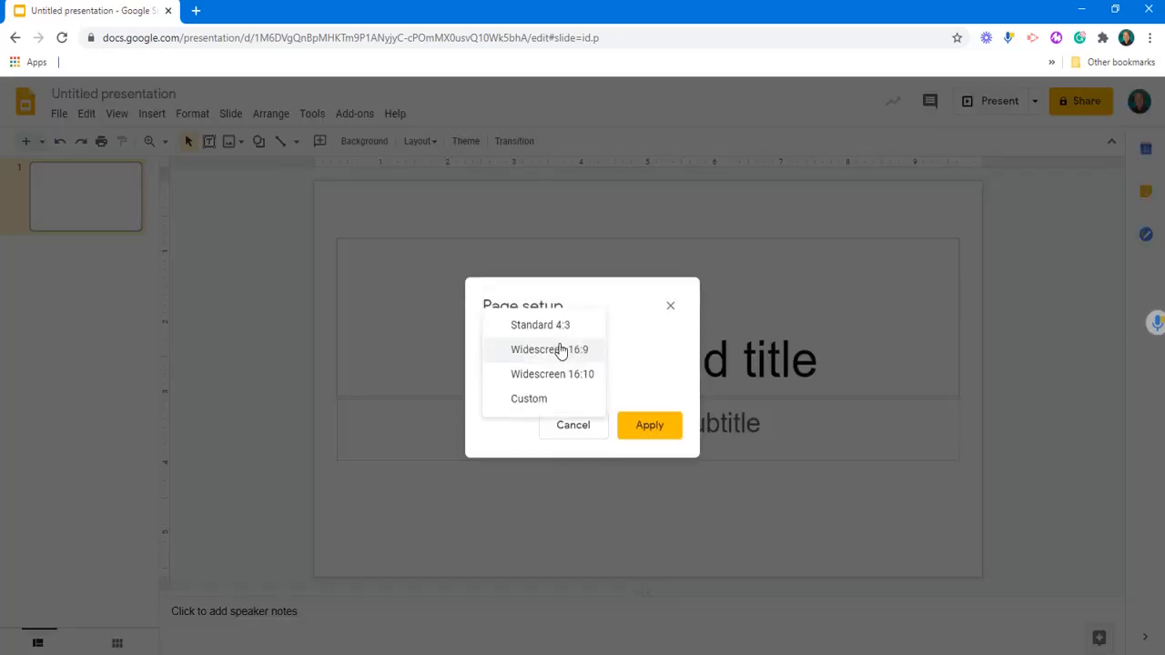
left_click(538, 400)
left_click_drag(511, 393, 457, 393)
type("8.5")
key("Tab")
type("11")
left_click(636, 449)
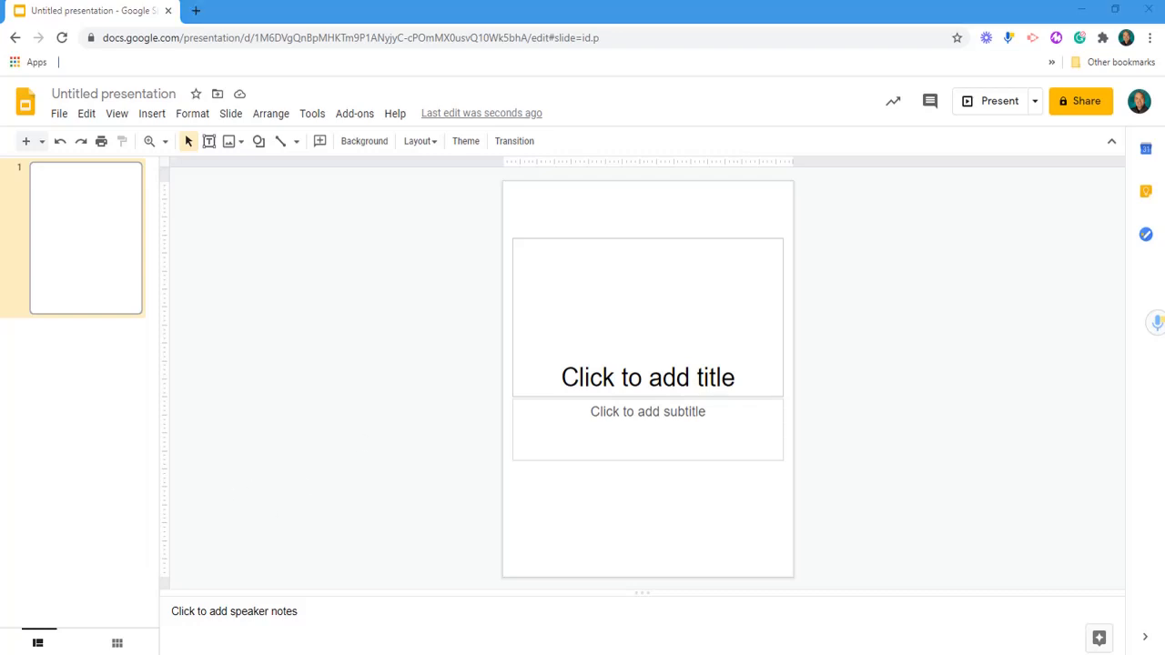
Step: Capture the Gravity Jump Data worksheet and paste it into a blank Paint canvas cropped to the pasted image
mouse_move(2, 515)
left_mouse_down()
mouse_move(50, 515)
mouse_move(401, 5)
mouse_move(489, 5)
left_mouse_up()
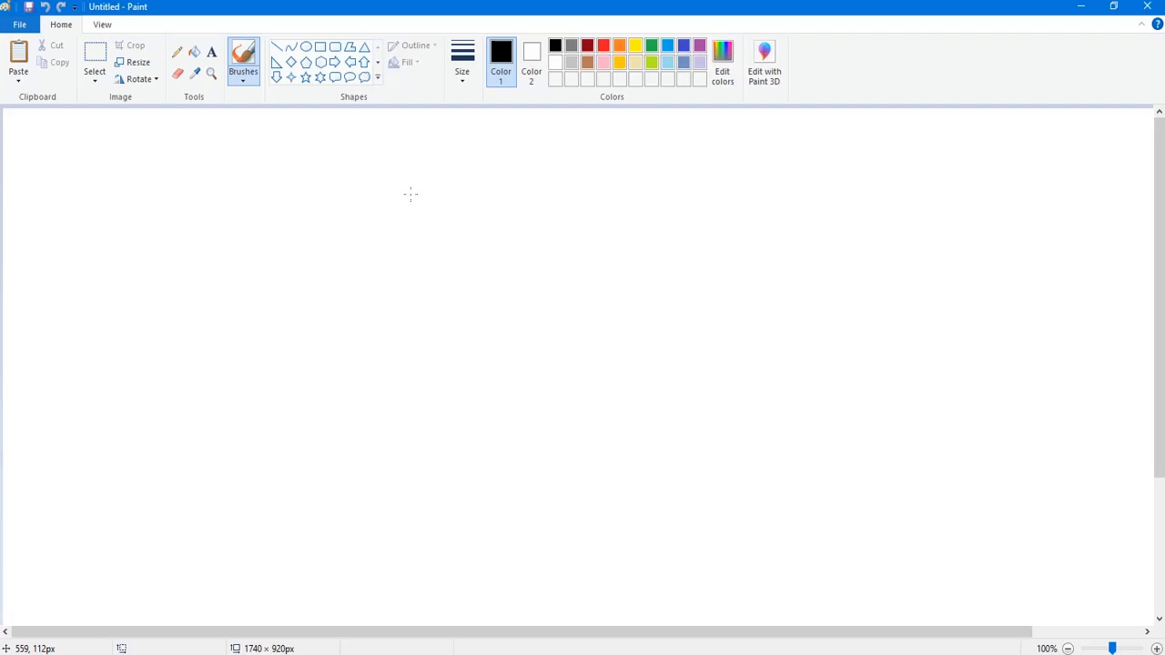
key("ctrl+v")
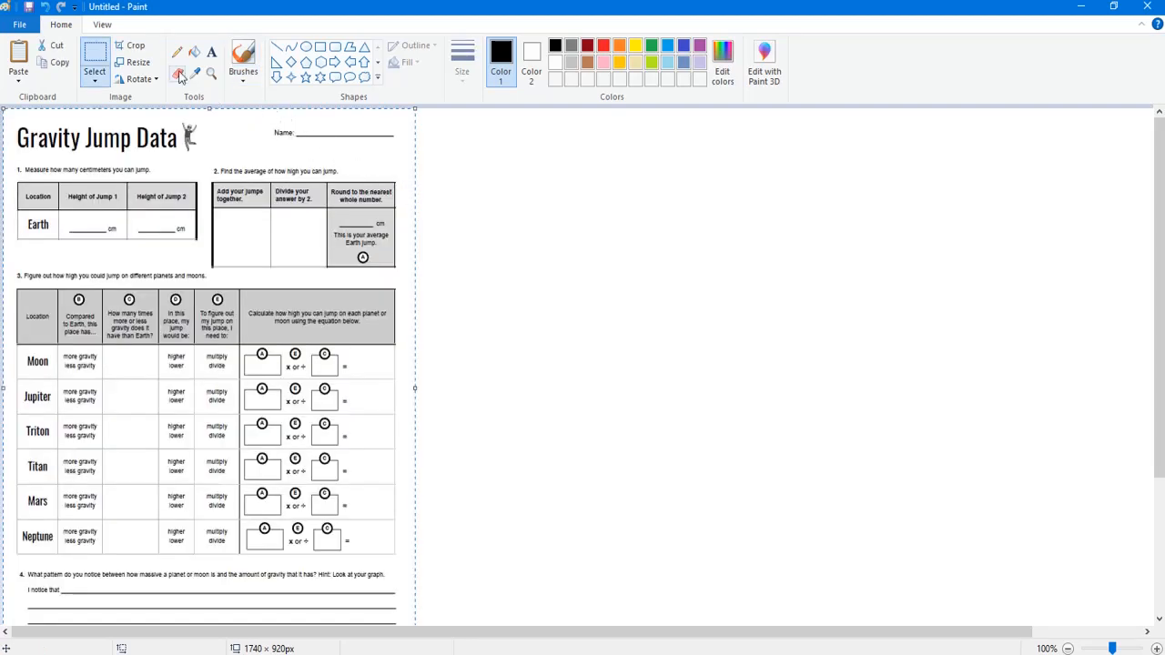
left_click(139, 48)
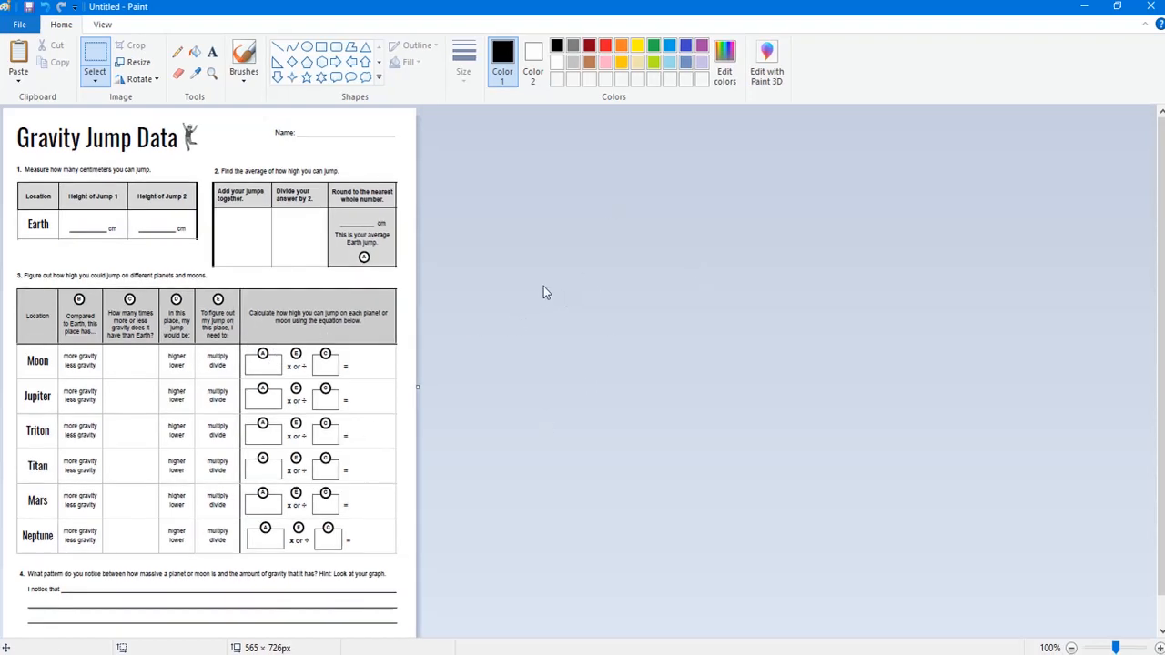
Step: Save the cropped worksheet image as a PNG picture named M7 in the Spaceship Earth folder
left_click(19, 25)
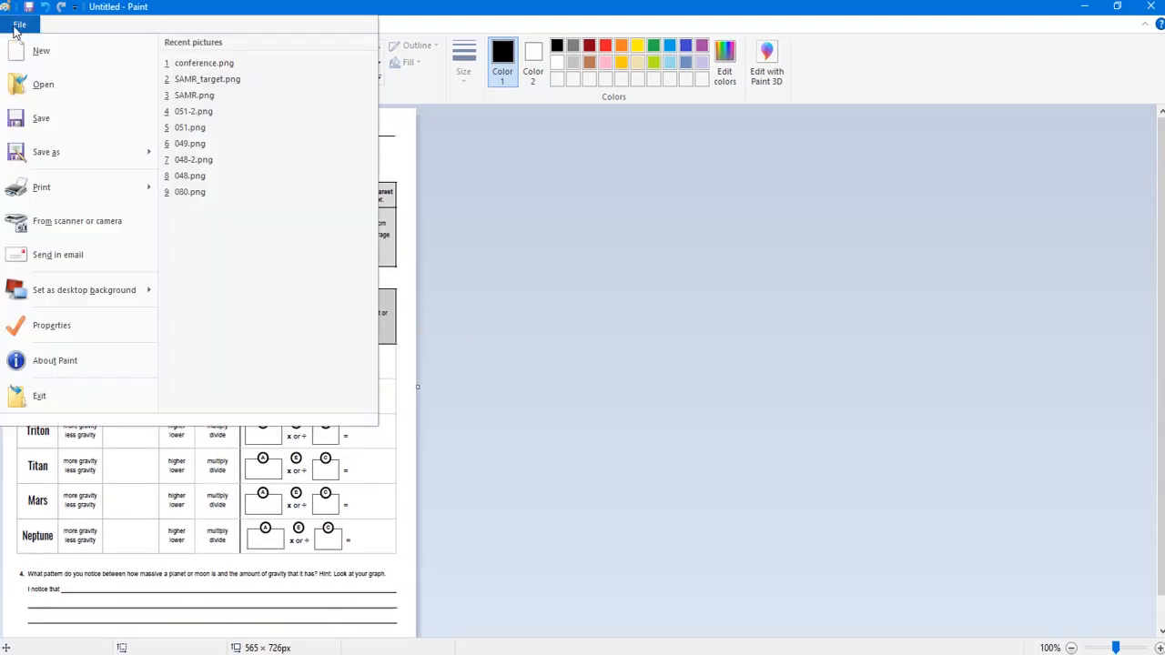
mouse_move(57, 155)
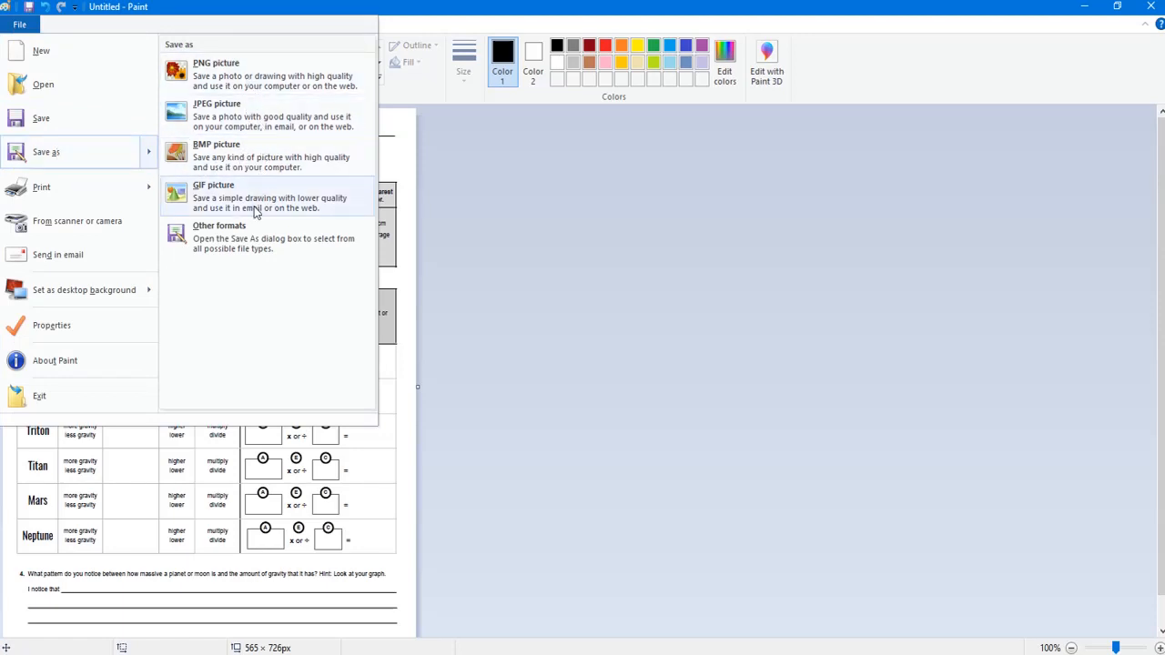
left_click(243, 81)
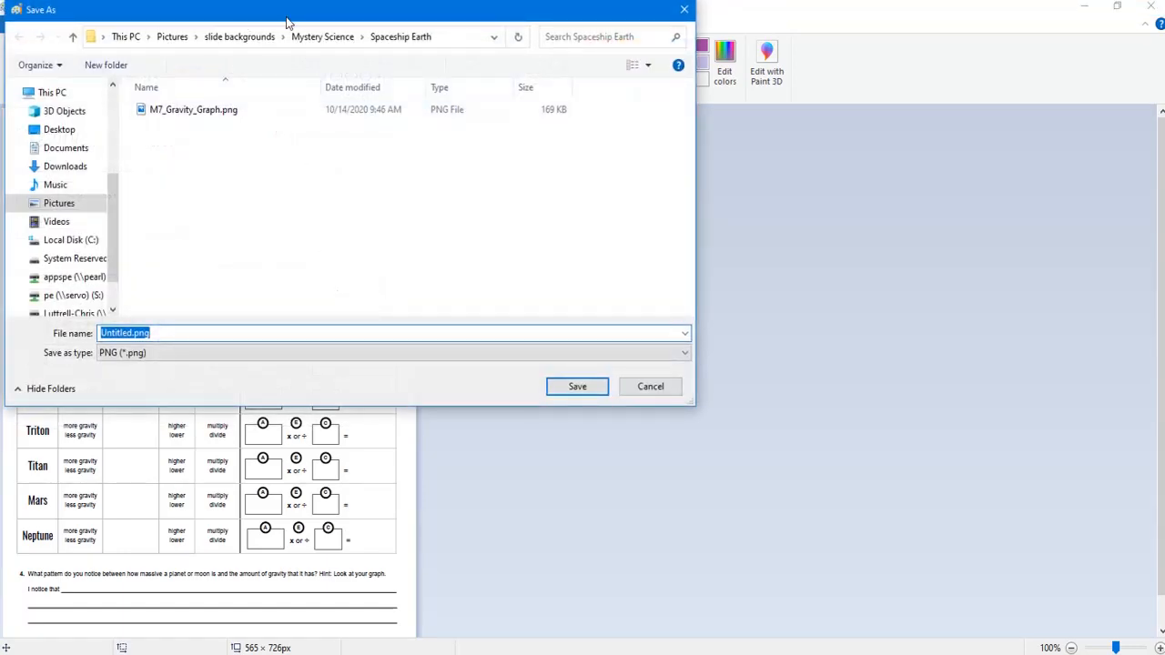
left_click(134, 333)
key("shift+Left")
key("shift+Left")
key("shift+Left")
key("shift+Left")
key("shift+Left")
key("shift+Left")
key("shift+Left")
key("shift+Left")
type("M7")
key("Return")
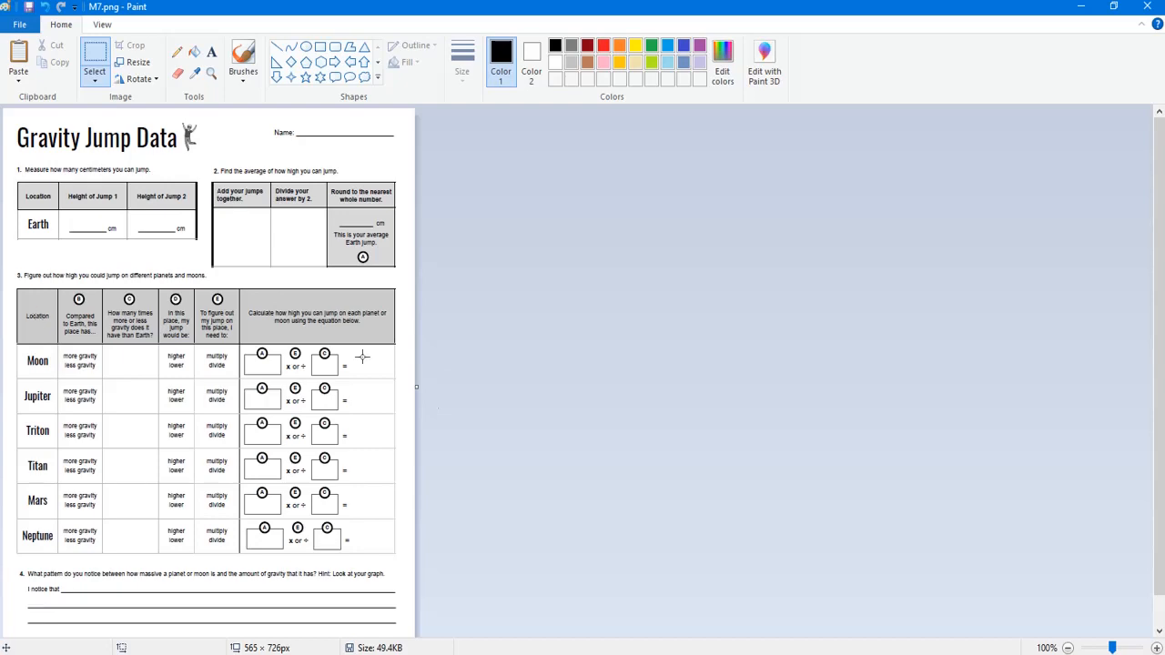
Step: Switch to File Explorer and check for M7.png in the Spaceship Earth folder under slide backgrounds, Mystery Science
key("alt+Tab")
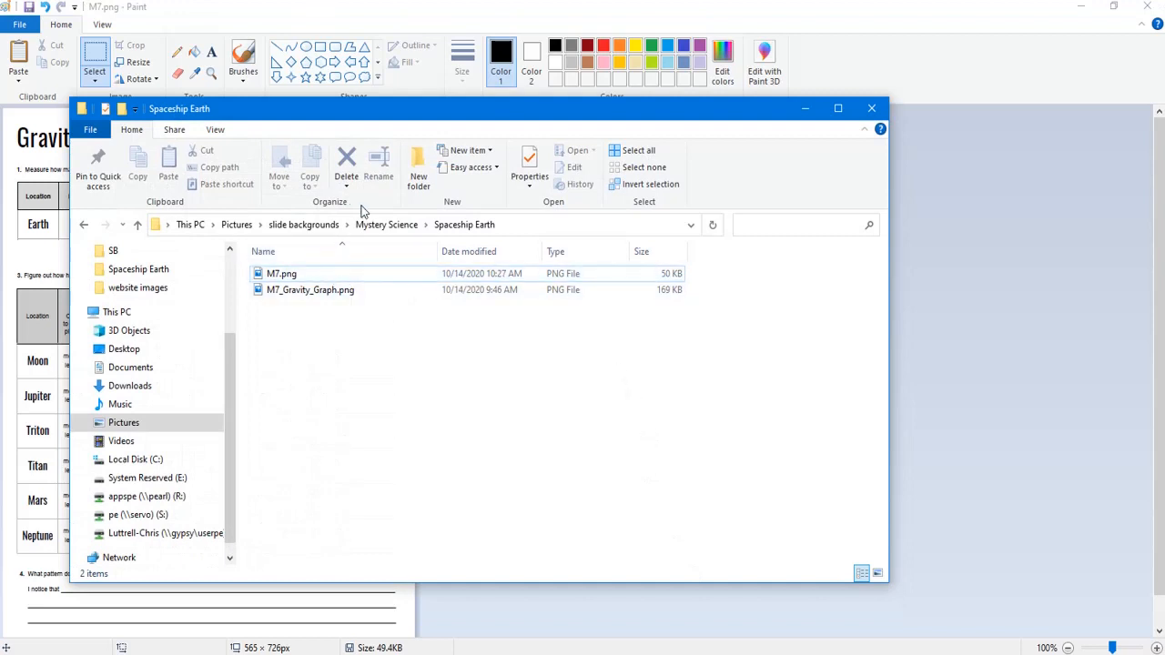
left_click(302, 225)
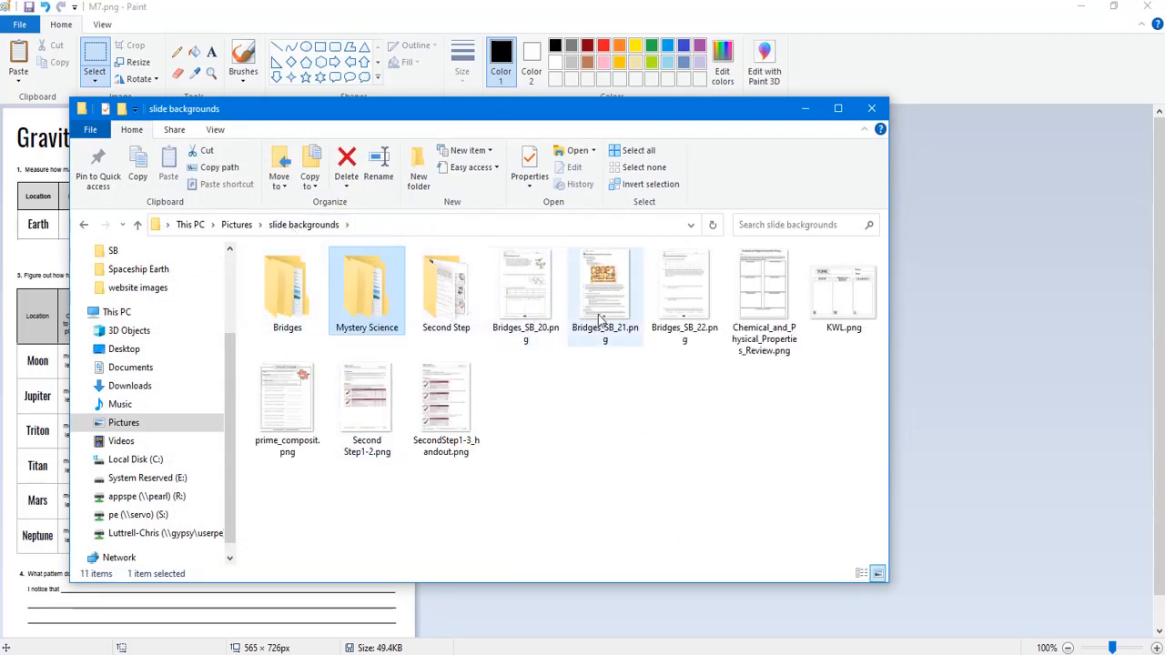
double_click(380, 295)
double_click(302, 273)
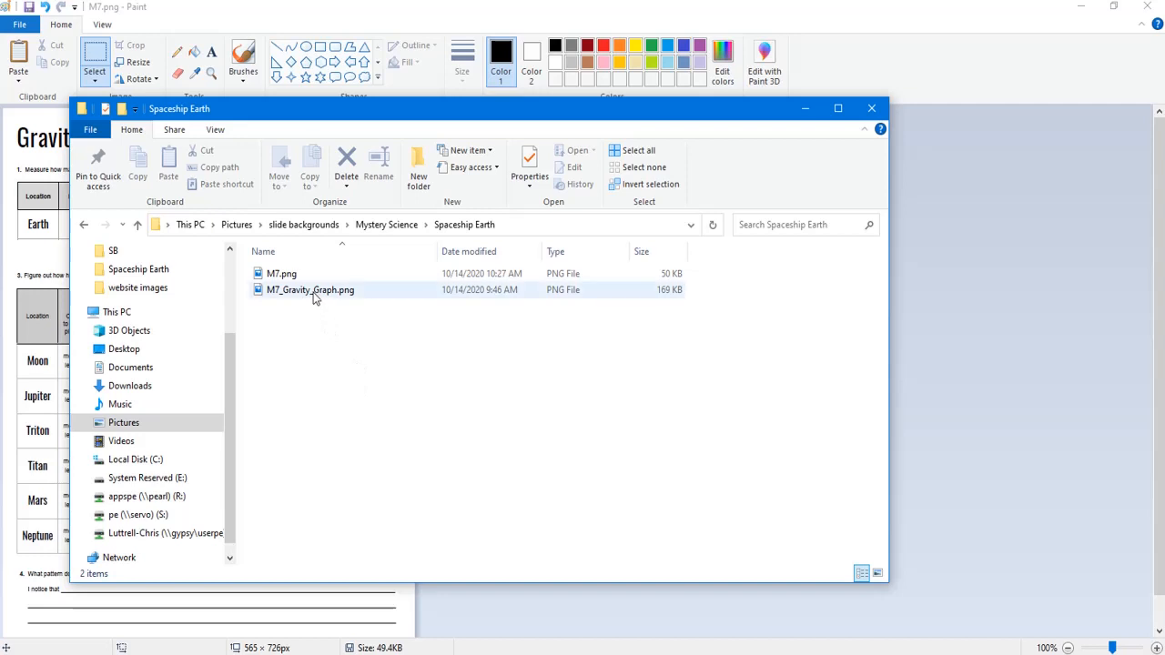
left_click(800, 107)
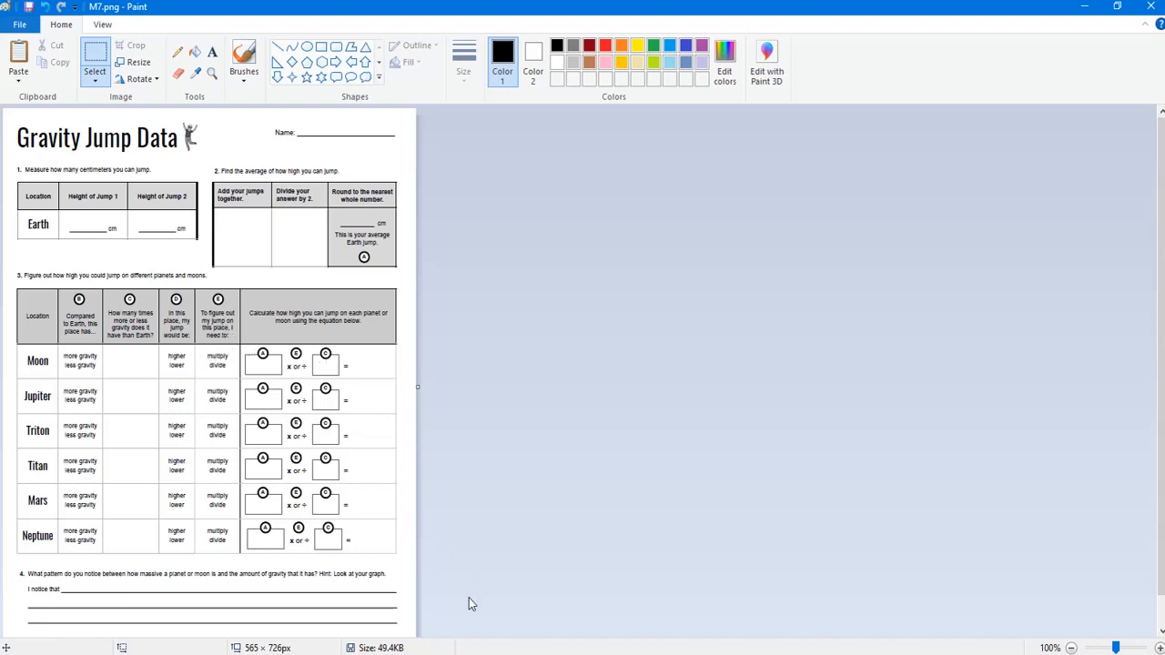
Step: Return to the Google Slides presentation and delete the title and subtitle placeholders from the slide
mouse_move(314, 653)
left_click(551, 617)
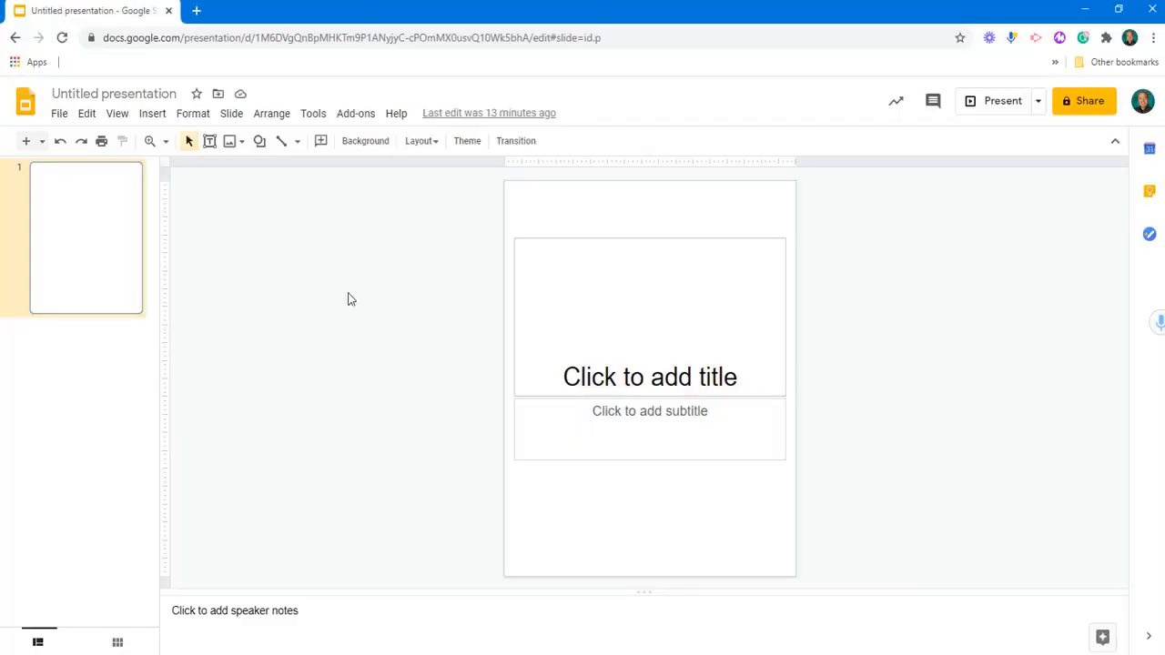
left_click(581, 238)
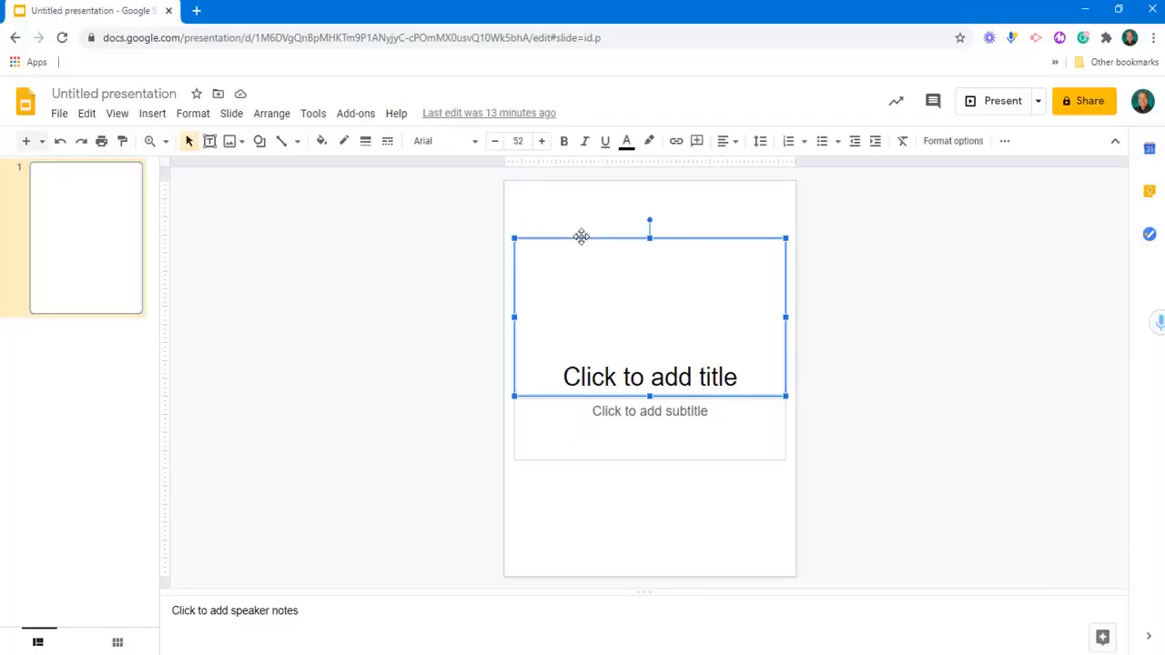
key("Delete")
left_click(577, 397)
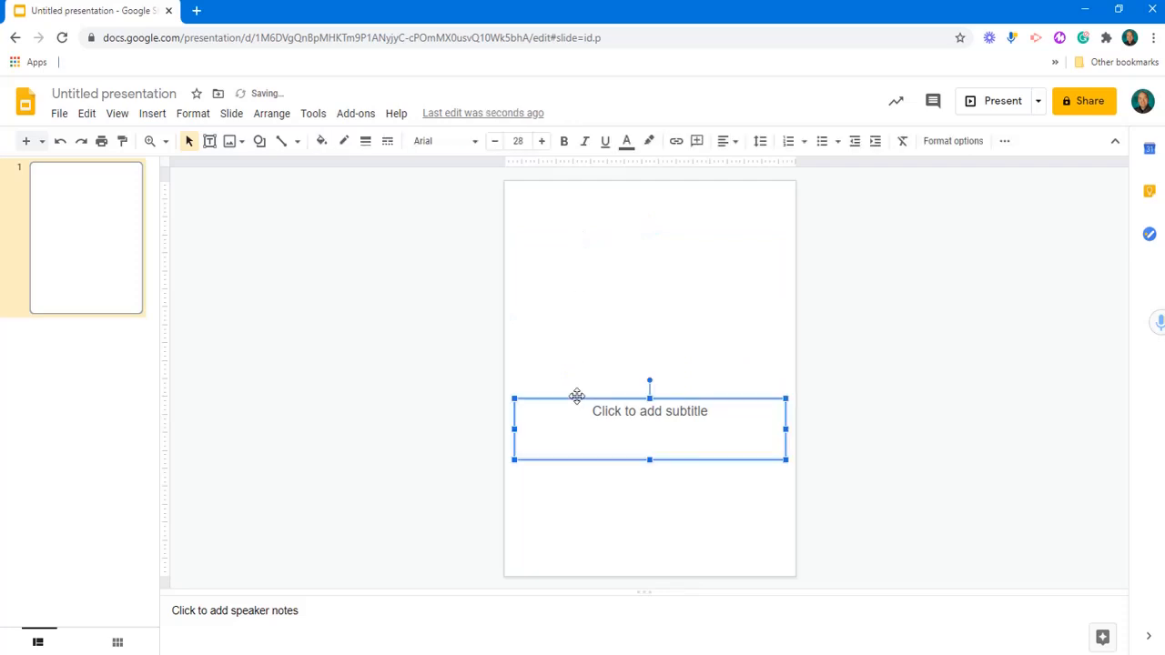
key("Delete")
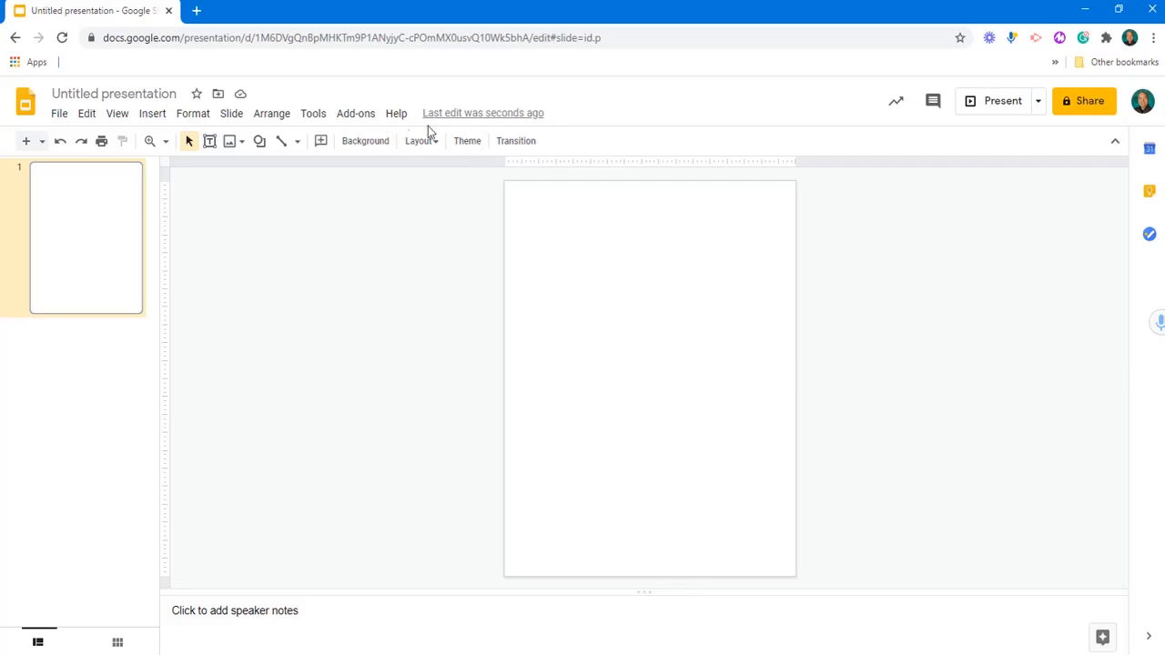
Step: Set M7.png from the Spaceship Earth folder as the slide's background image
left_click(361, 142)
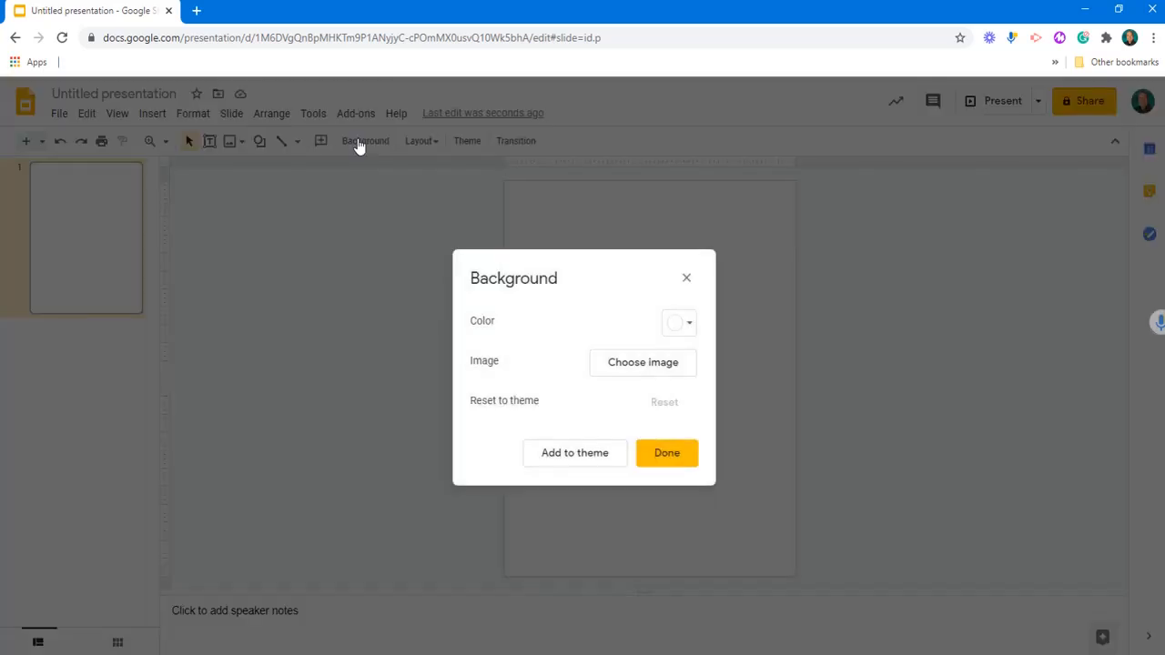
left_click(653, 364)
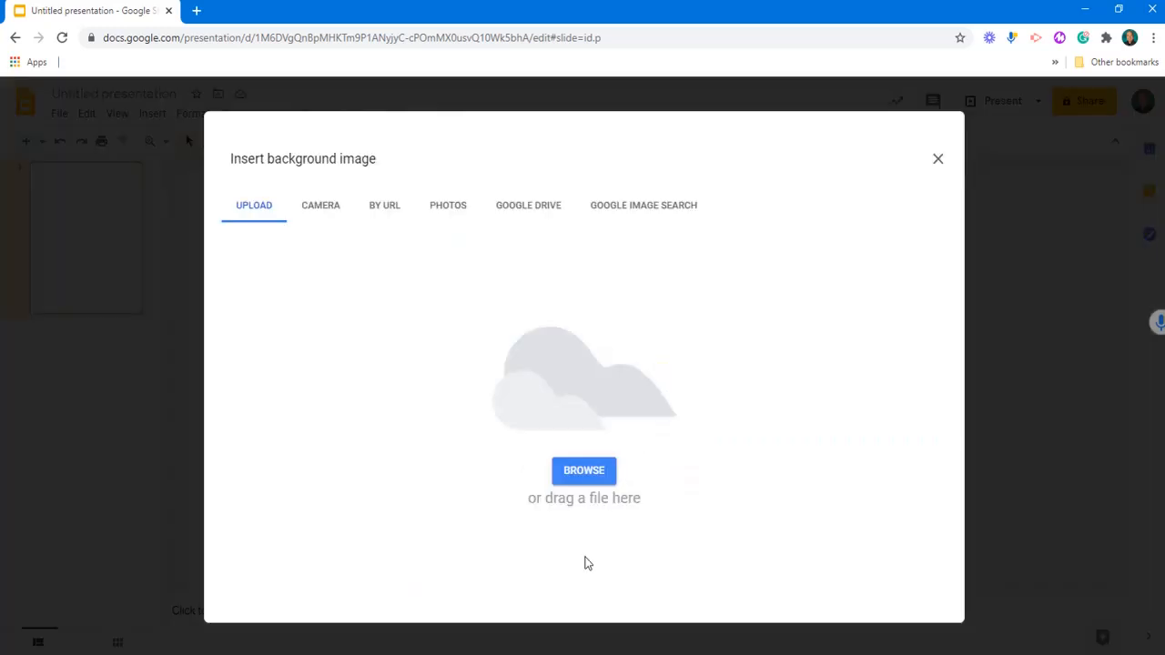
left_click(596, 652)
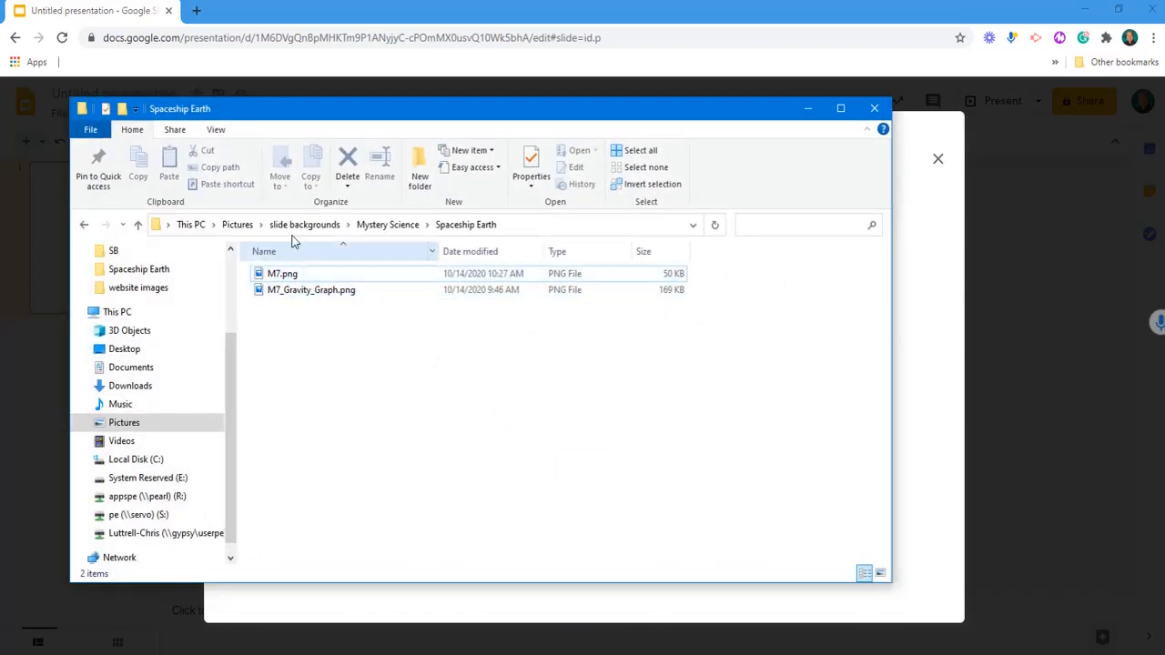
left_click_drag(376, 113, 342, 81)
left_click_drag(244, 242, 903, 446)
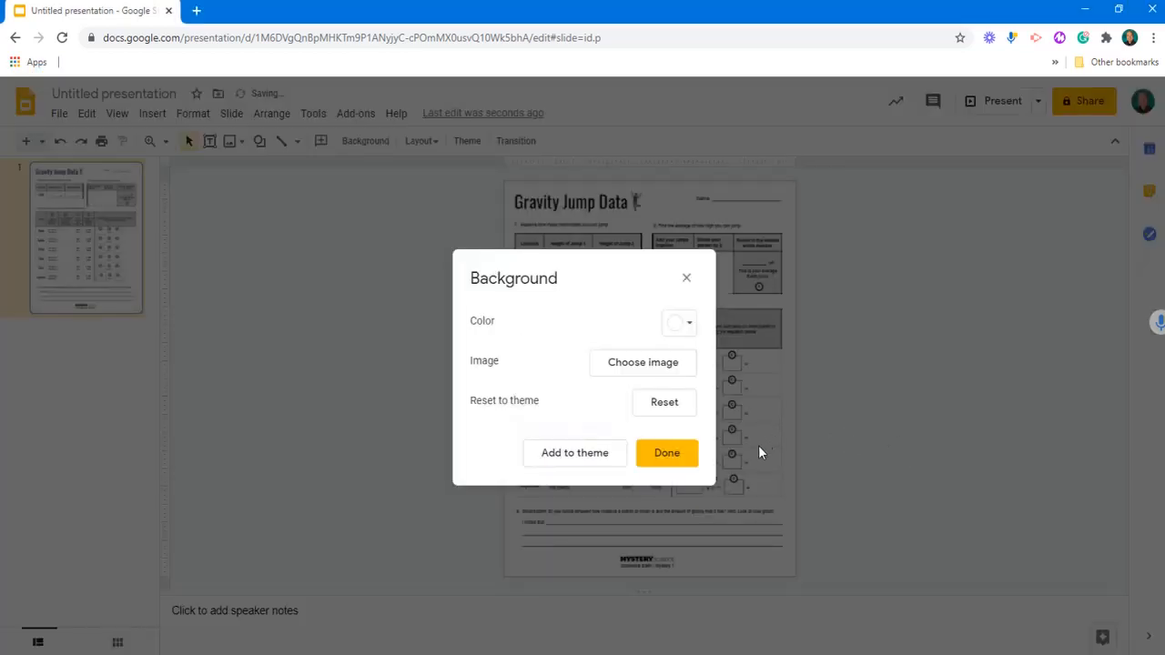
left_click(664, 455)
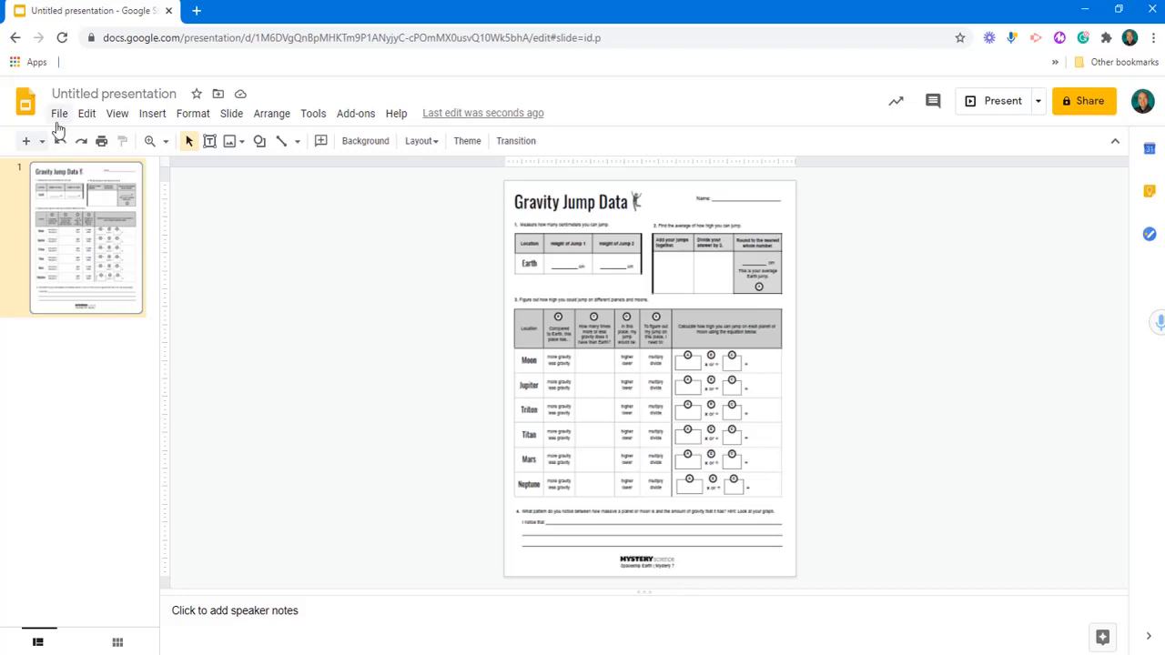
Step: Enlarge the slide view and examine how legible the Gravity Jump Data worksheet's header and tables are
left_click(117, 118)
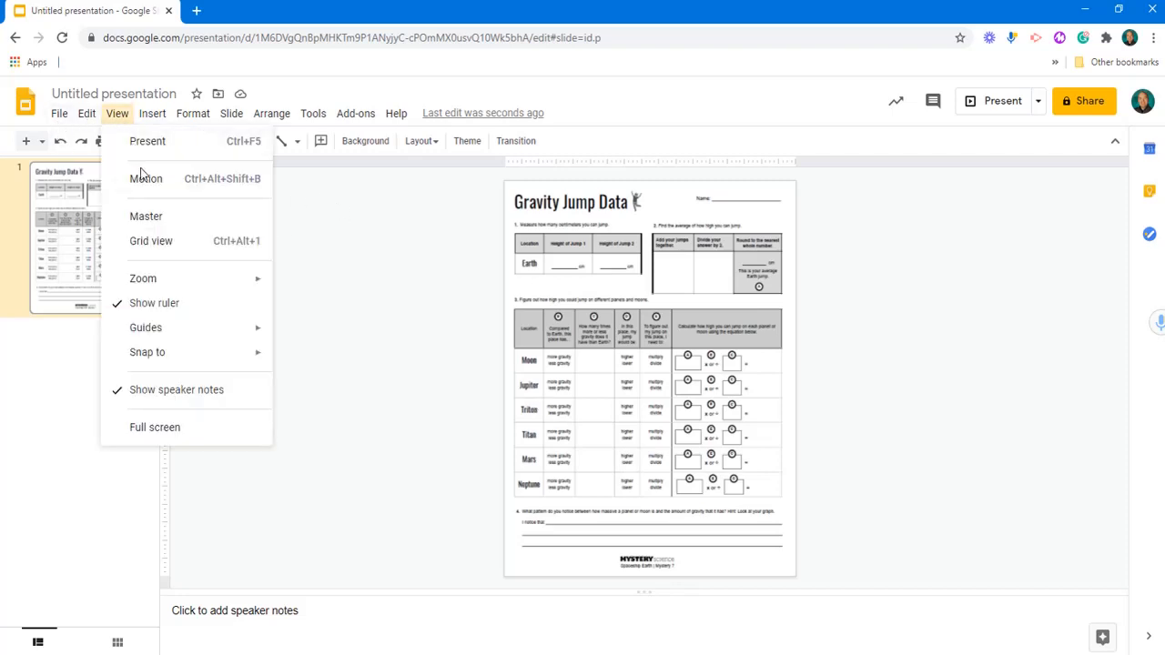
mouse_move(183, 285)
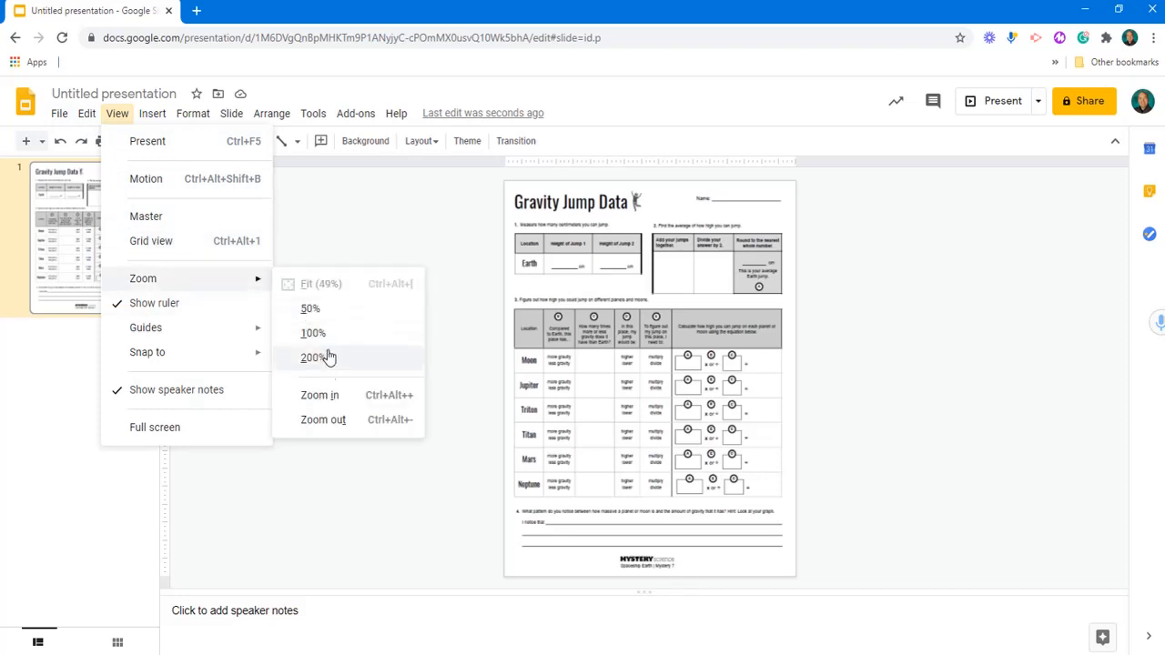
left_click(330, 398)
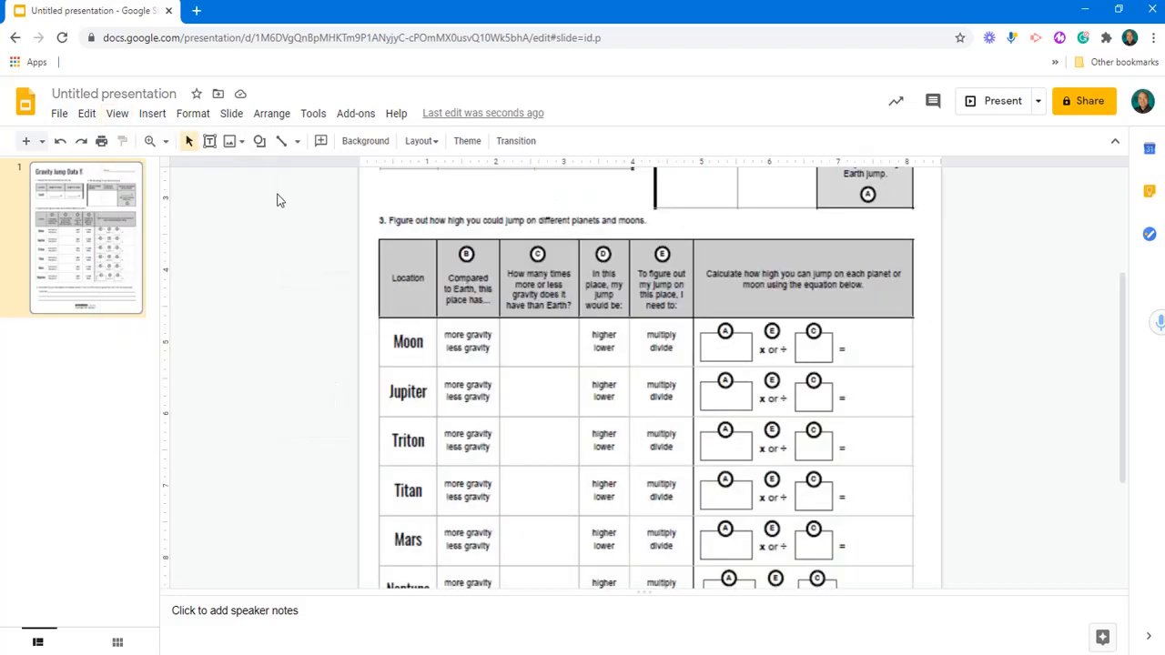
left_click(117, 114)
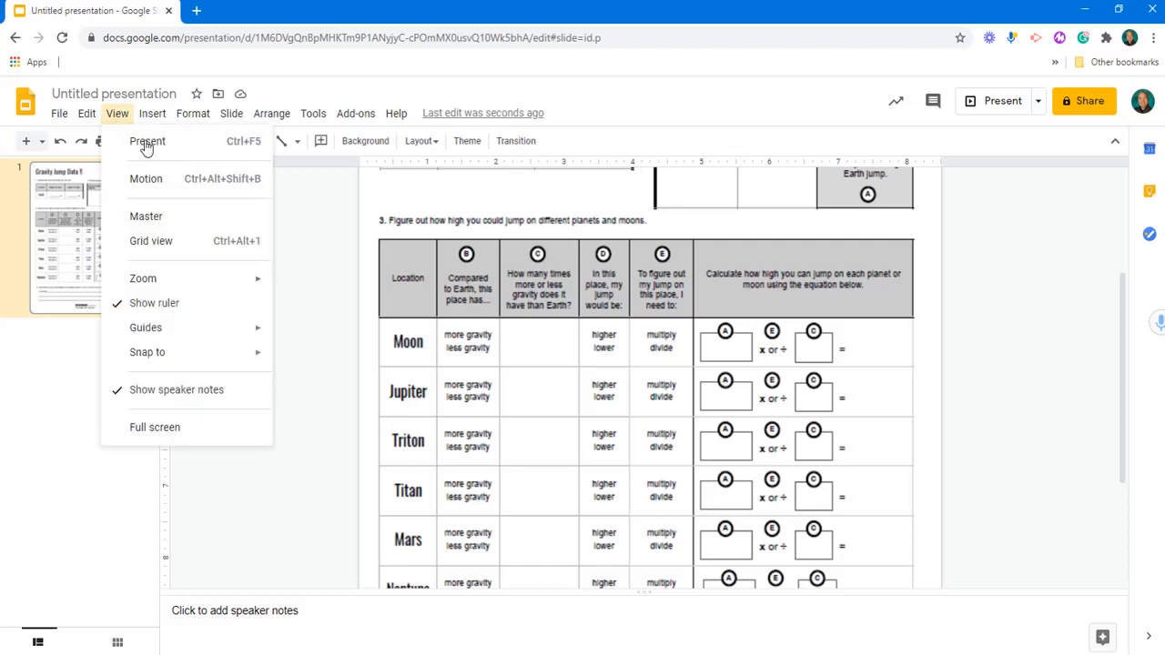
mouse_move(217, 280)
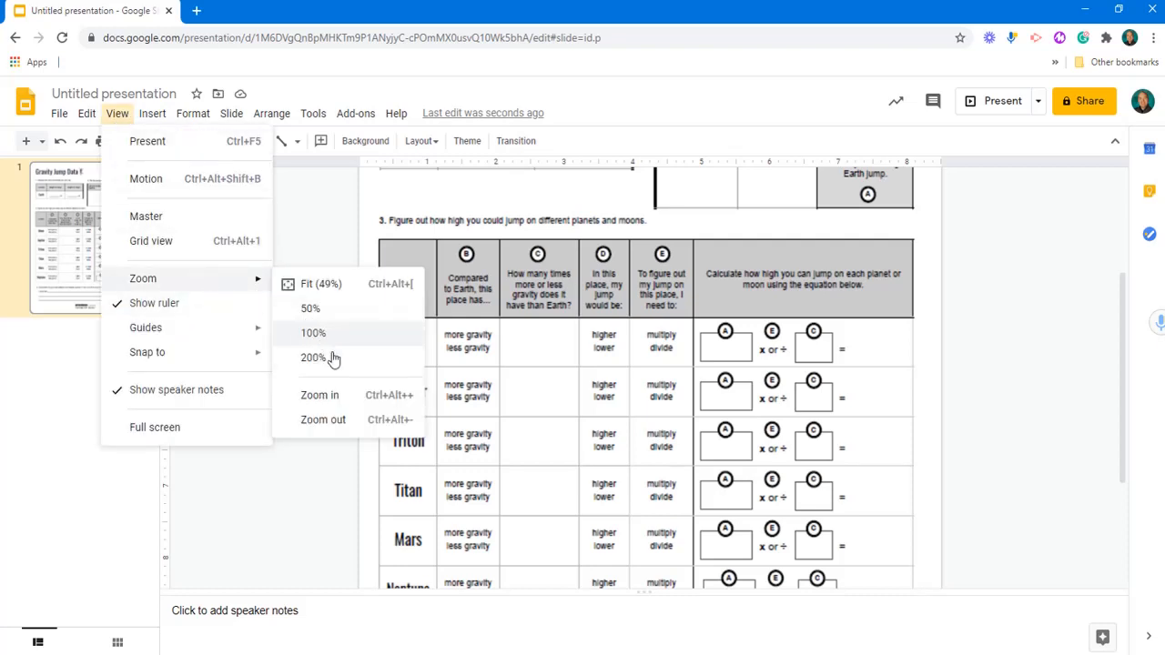
left_click(342, 403)
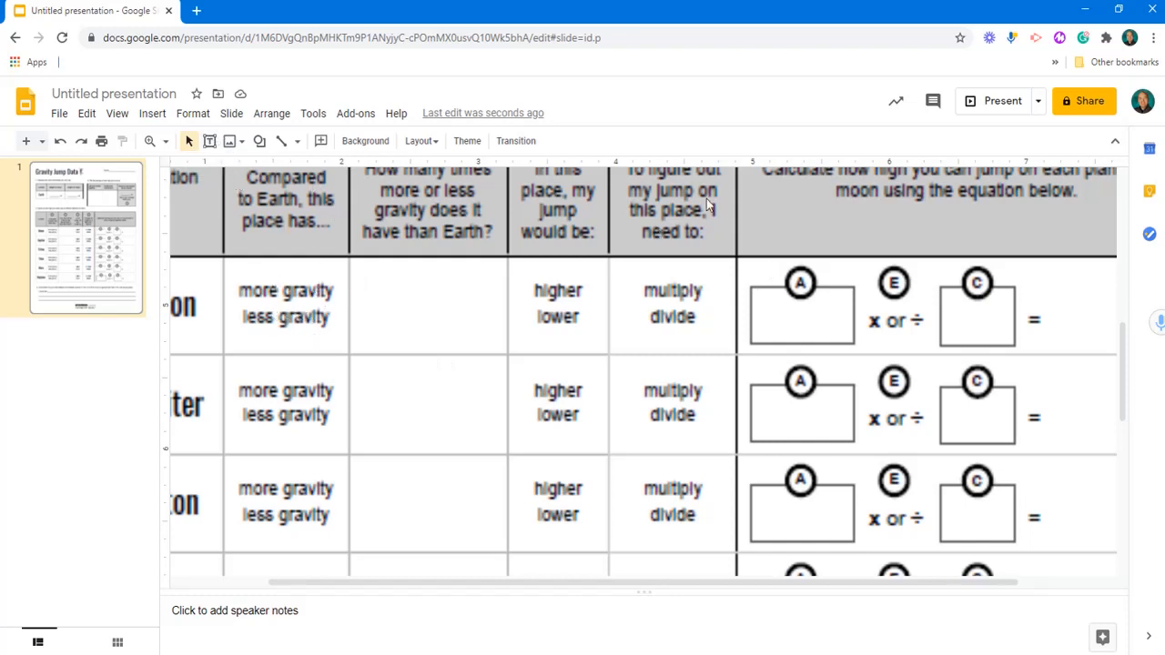
scroll(649, 314, "up", 3)
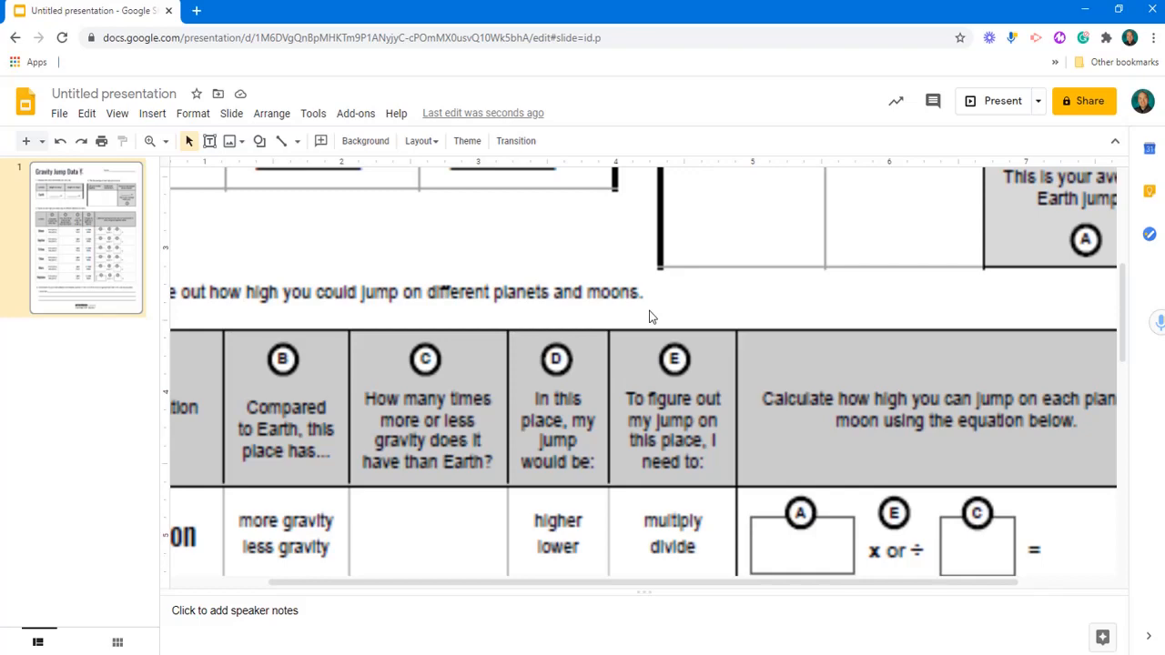
scroll(649, 314, "down", 2)
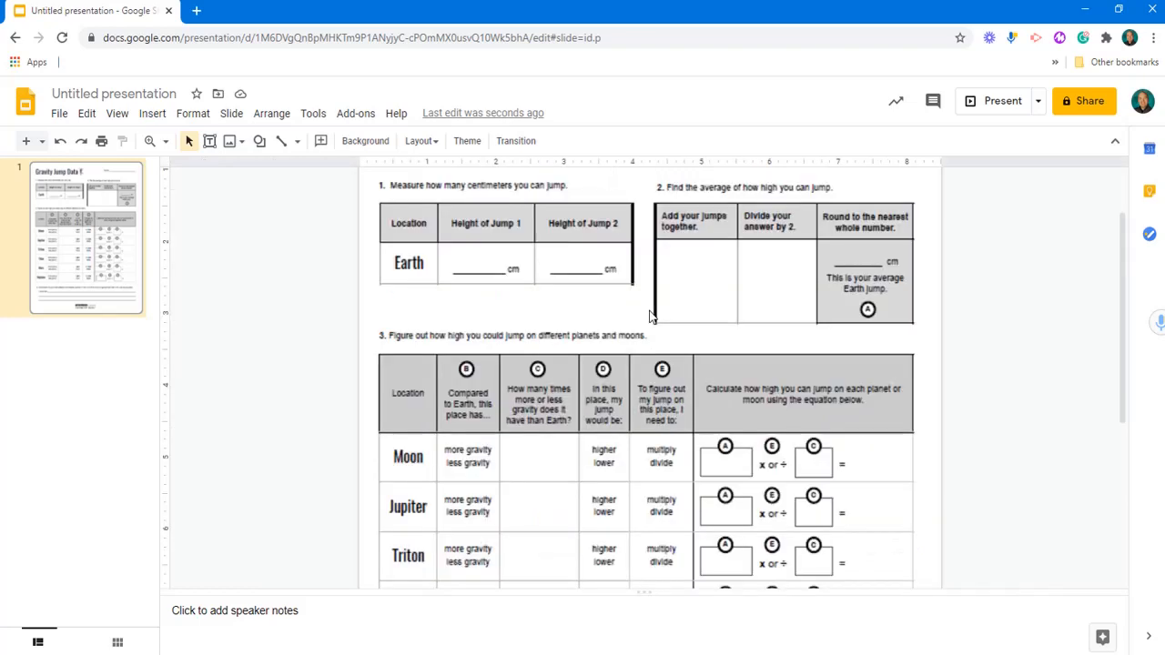
scroll(651, 315, "down", 3)
scroll(649, 316, "up", 4)
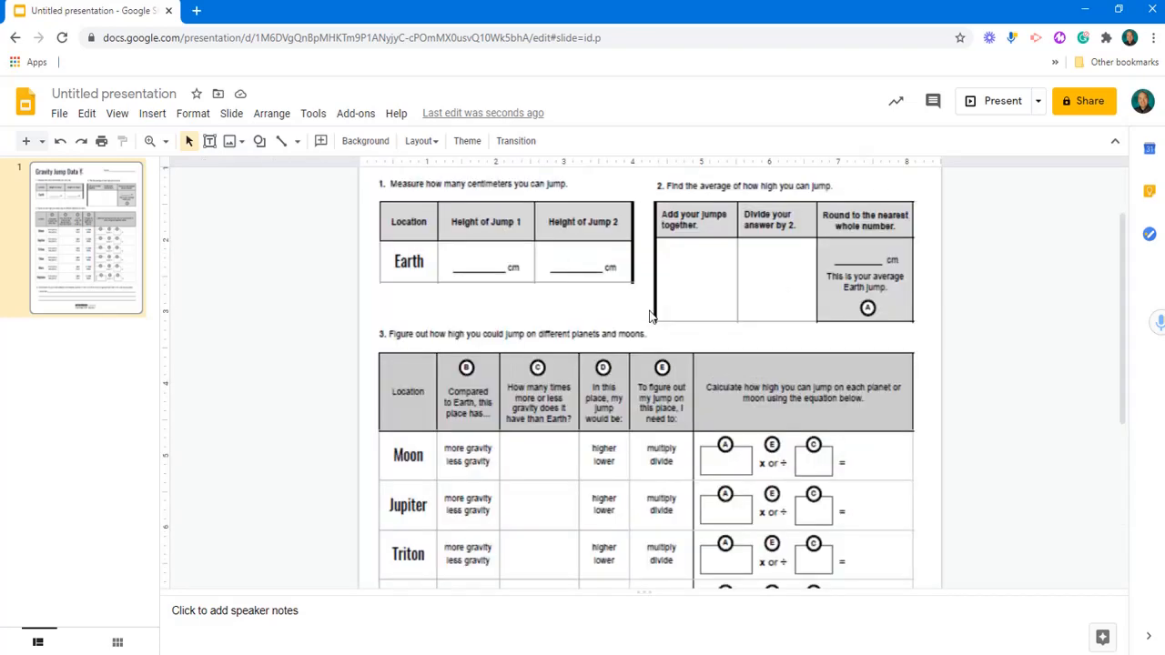
scroll(649, 316, "down", 4)
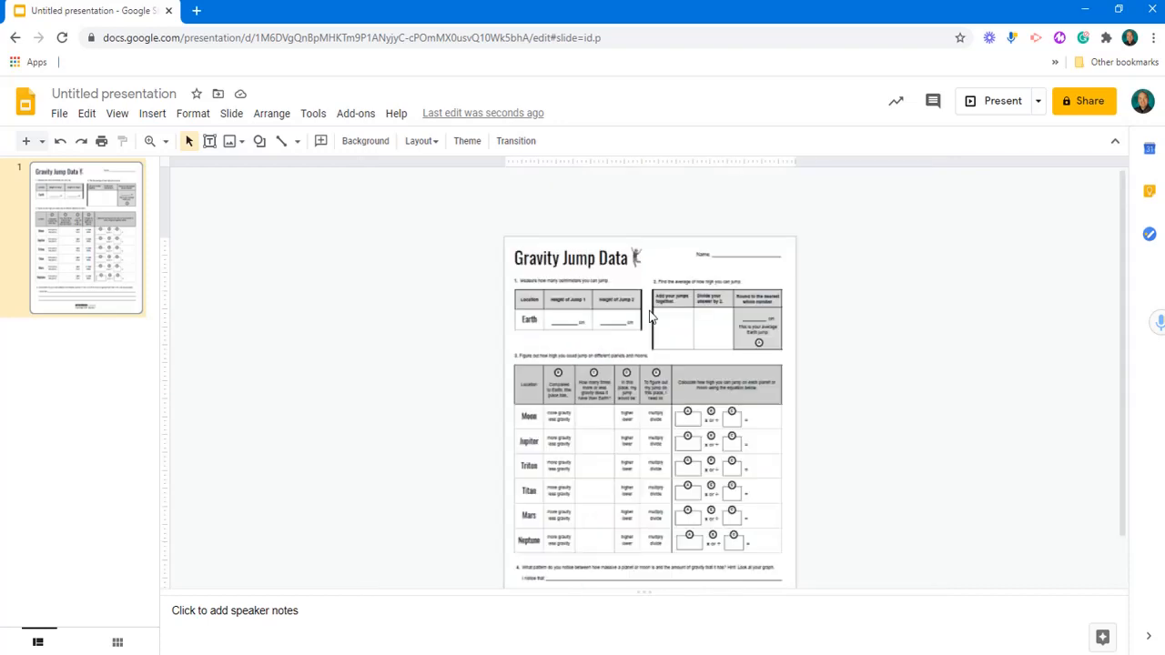
scroll(651, 316, "up", 4)
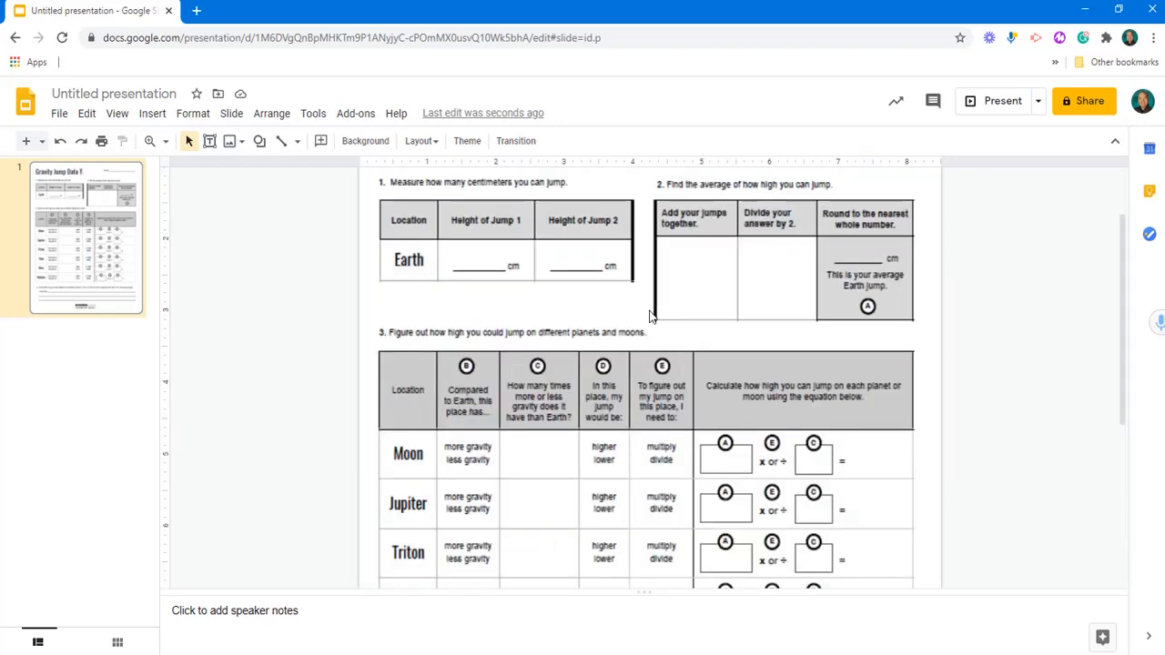
scroll(648, 316, "up", 2)
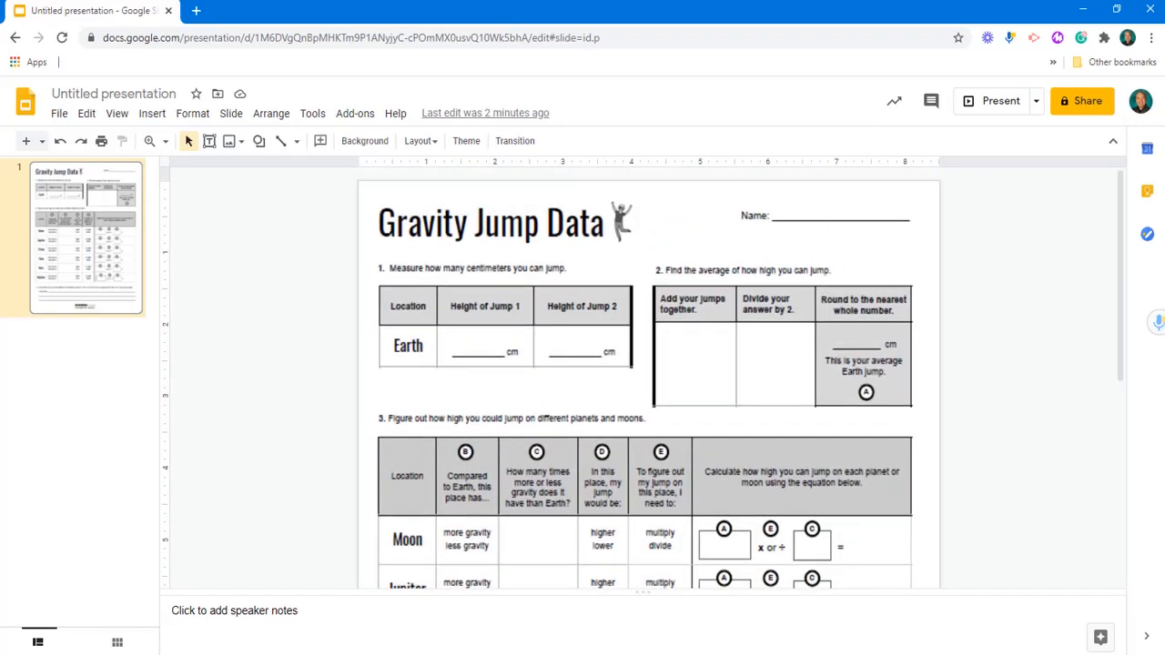